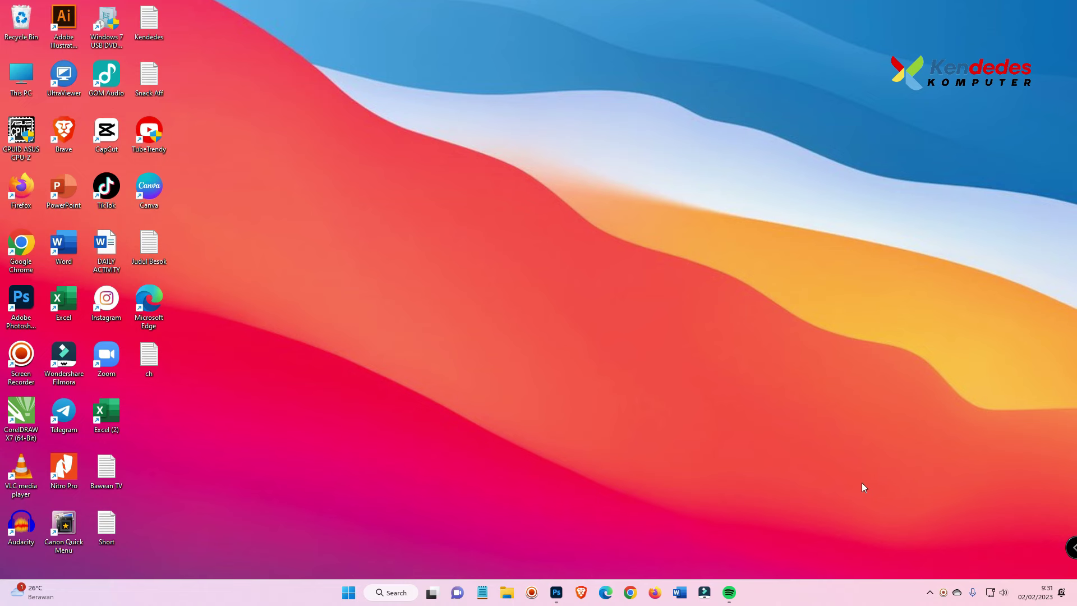
# - Launch Chrome, search the web for 'google form', and open the Google Forms site
pyautogui.click(630, 592)
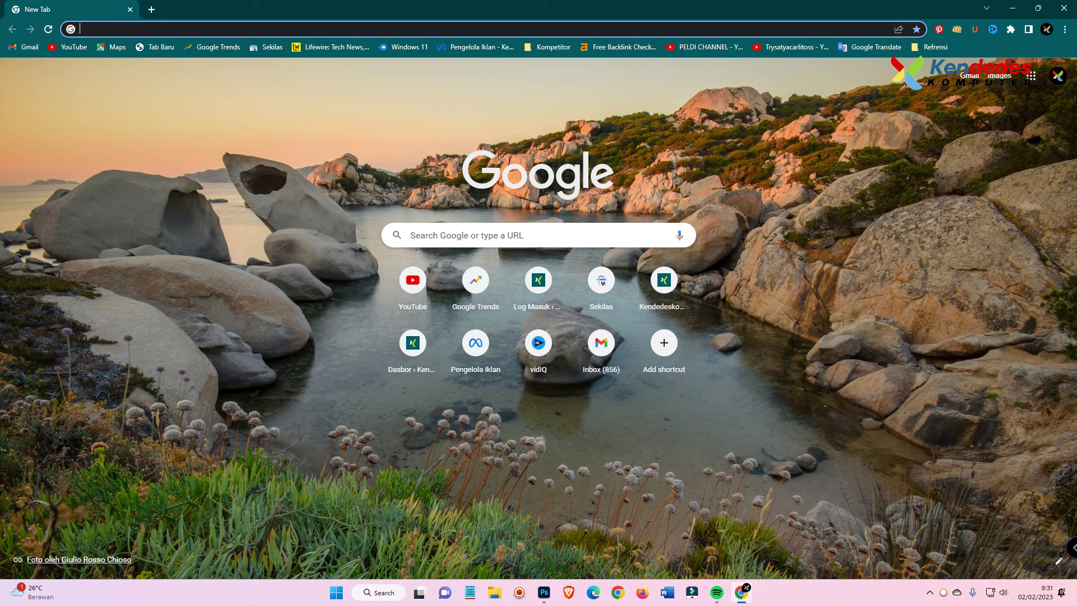
pyautogui.click(1030, 76)
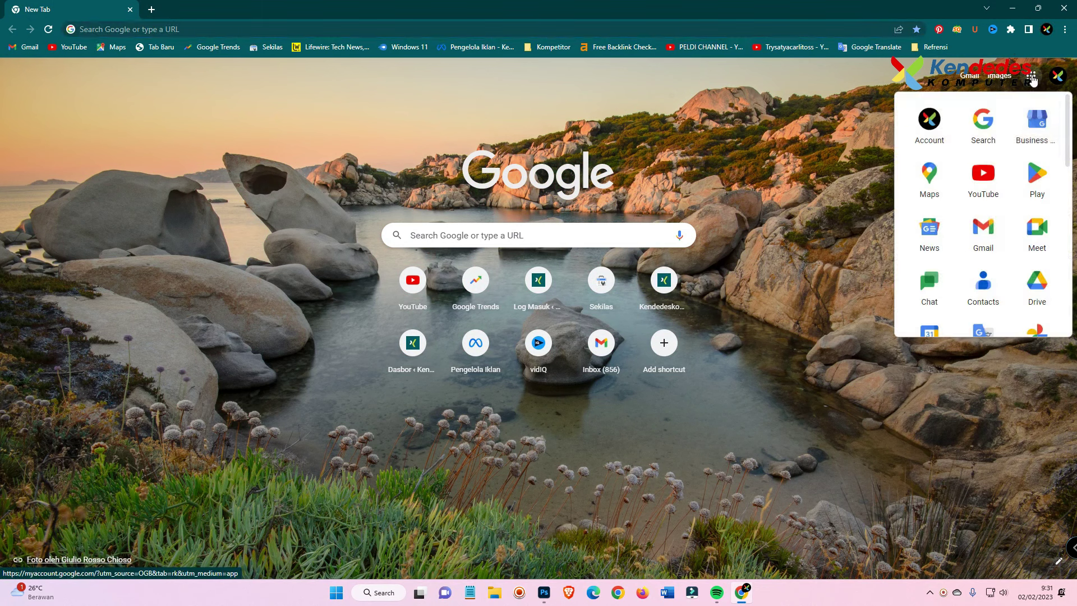
pyautogui.scroll(-10, 1004, 287)
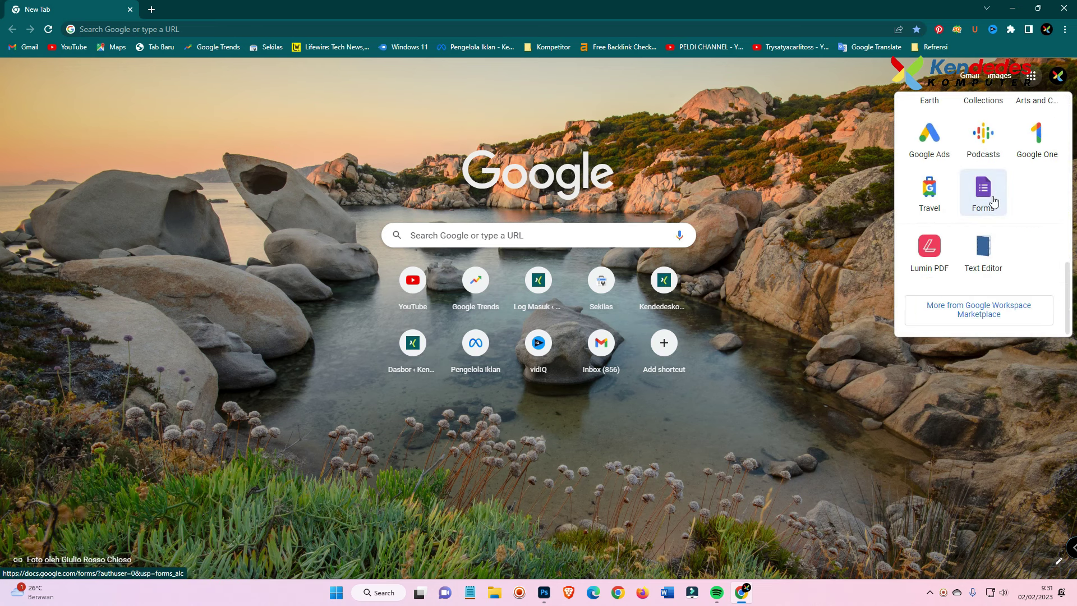
pyautogui.click(167, 29)
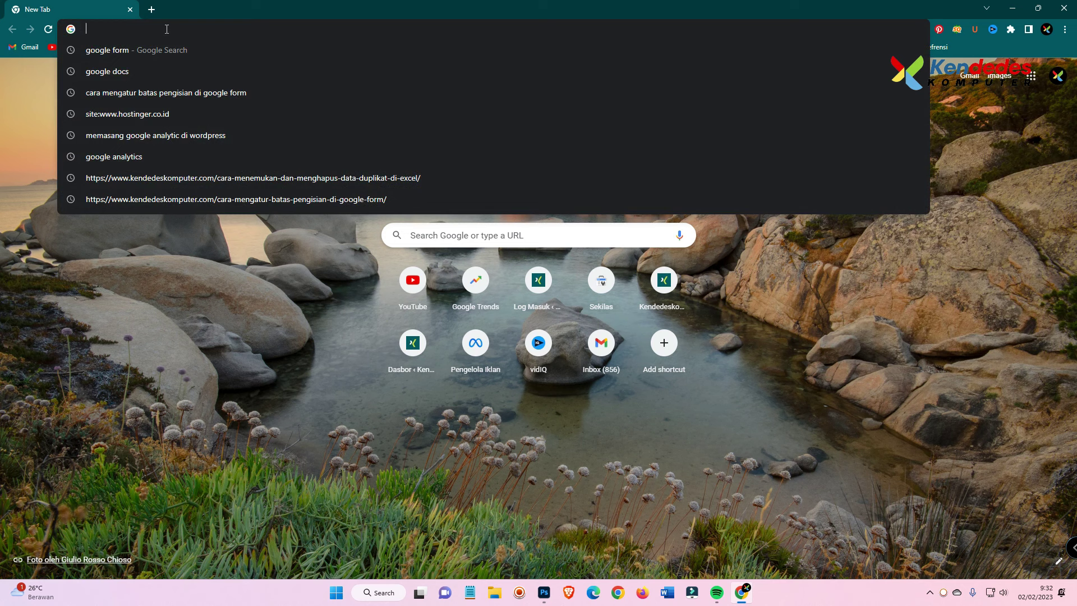
pyautogui.write('gooh')
pyautogui.press('BackSpace')
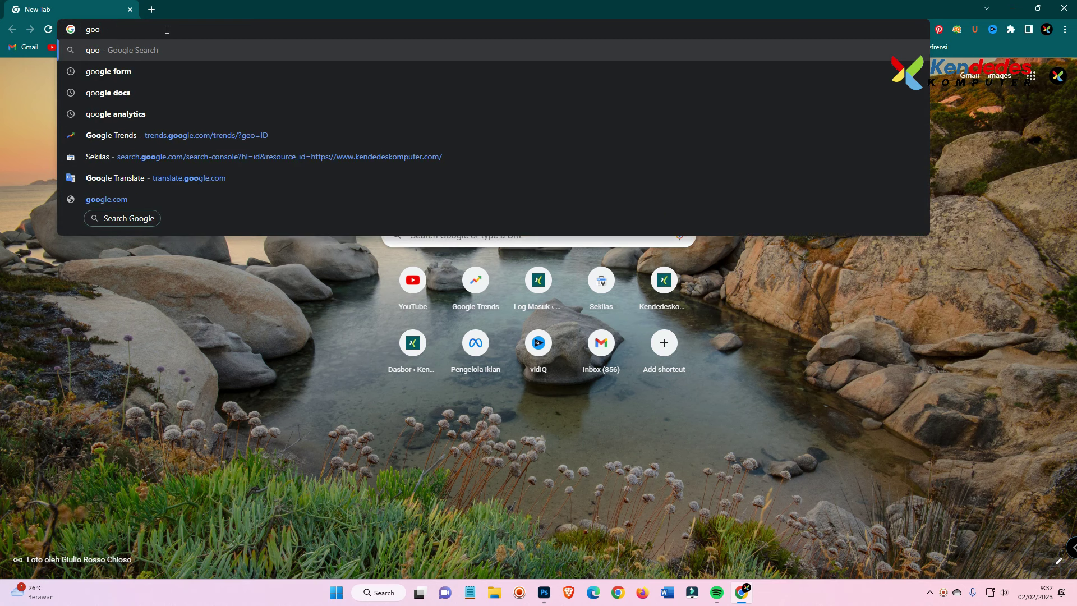
pyautogui.write('gle')
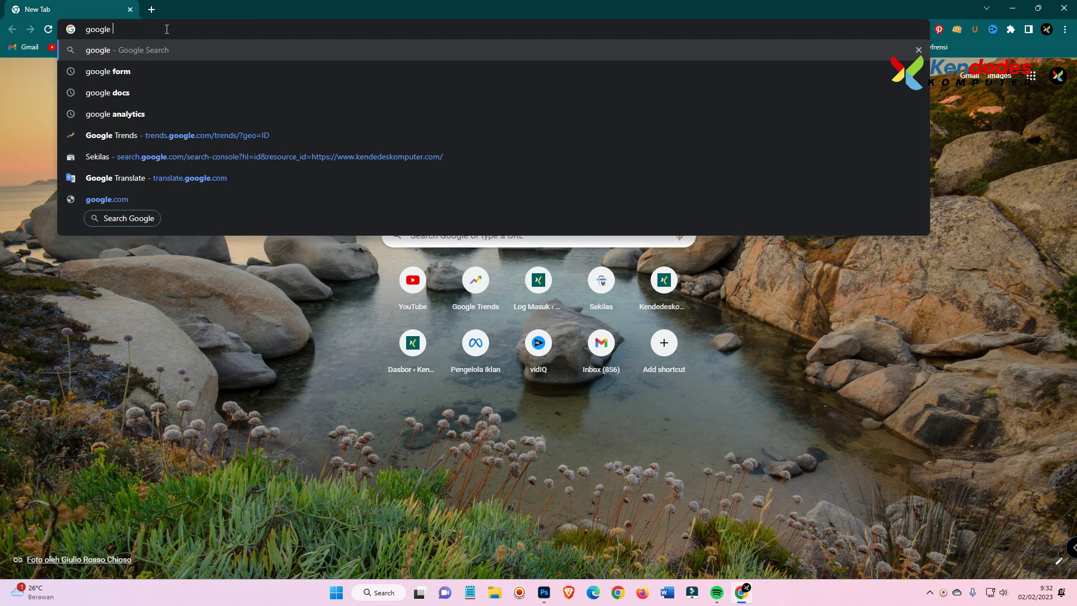
pyautogui.click(101, 72)
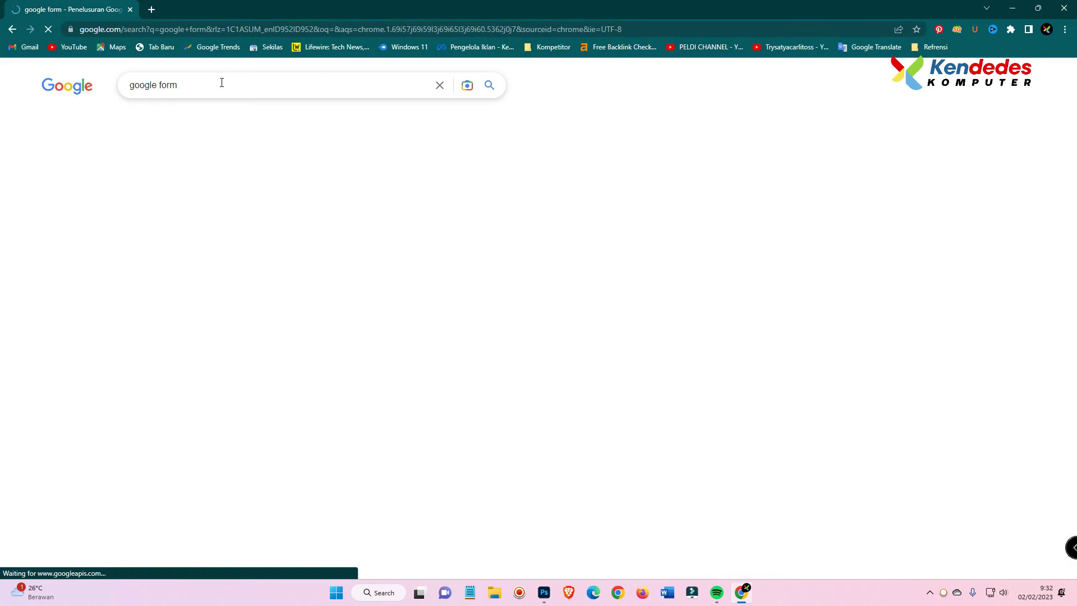
pyautogui.click(192, 183)
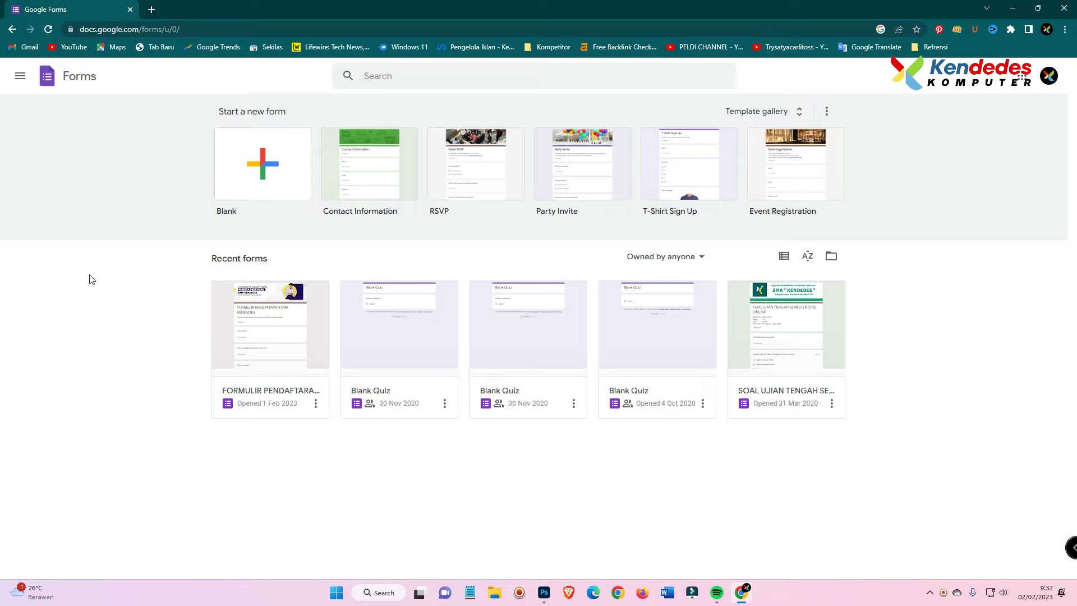
# - Create a blank form and turn on Make this a quiz in its settings
pyautogui.click(270, 176)
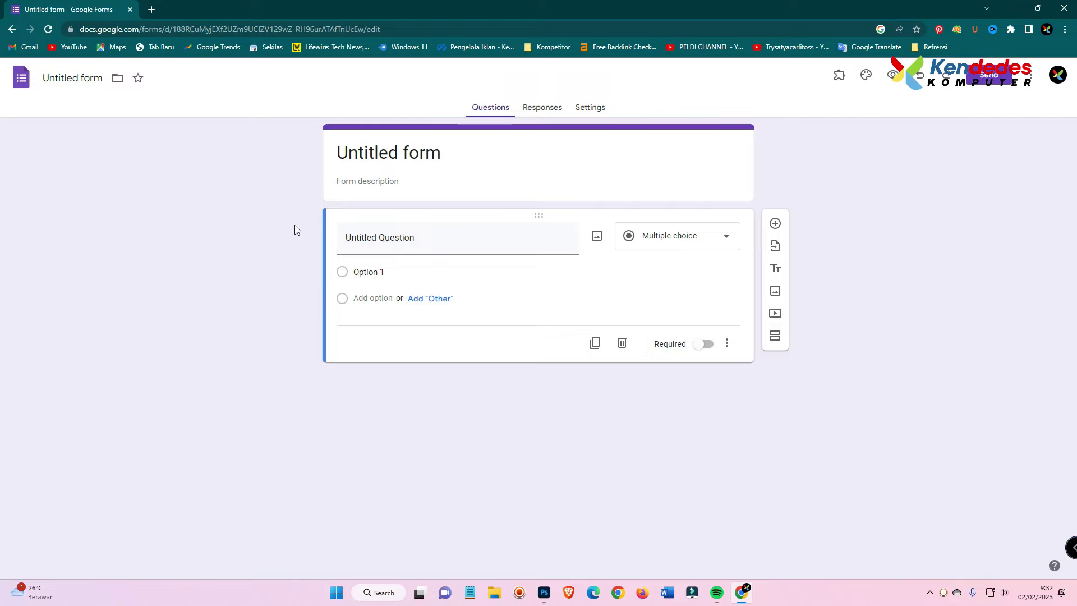
pyautogui.click(590, 108)
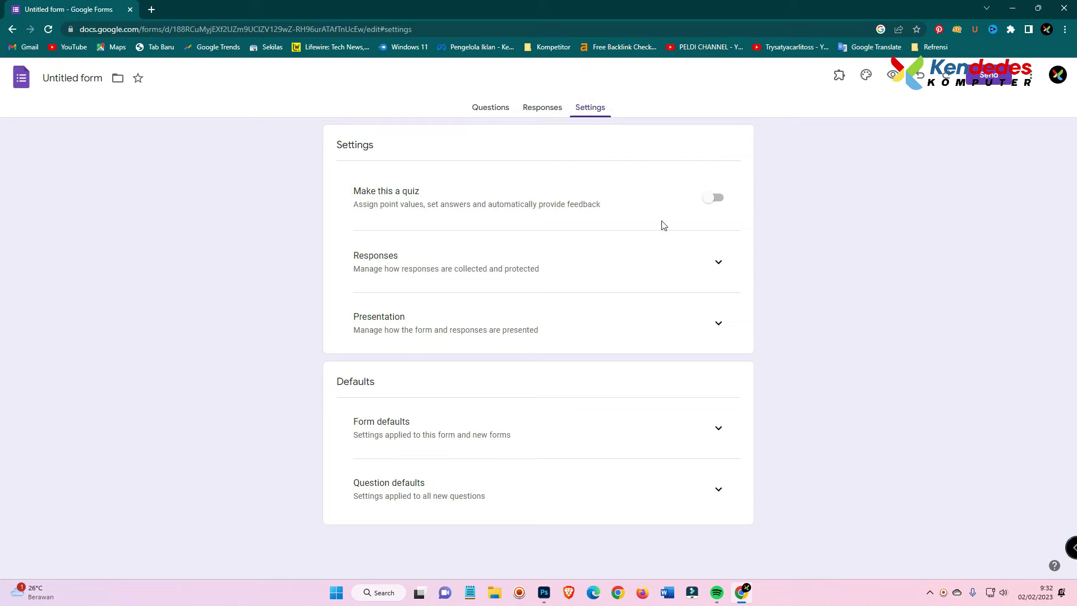
pyautogui.click(722, 203)
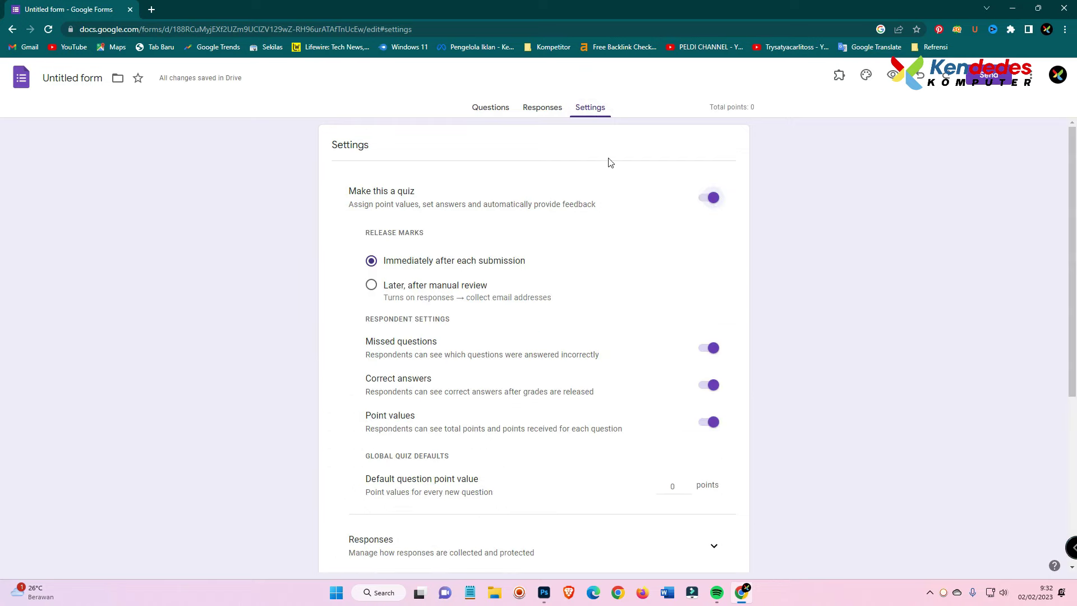
pyautogui.scroll(-2, 526, 221)
pyautogui.moveTo(364, 370); pyautogui.dragTo(492, 375)
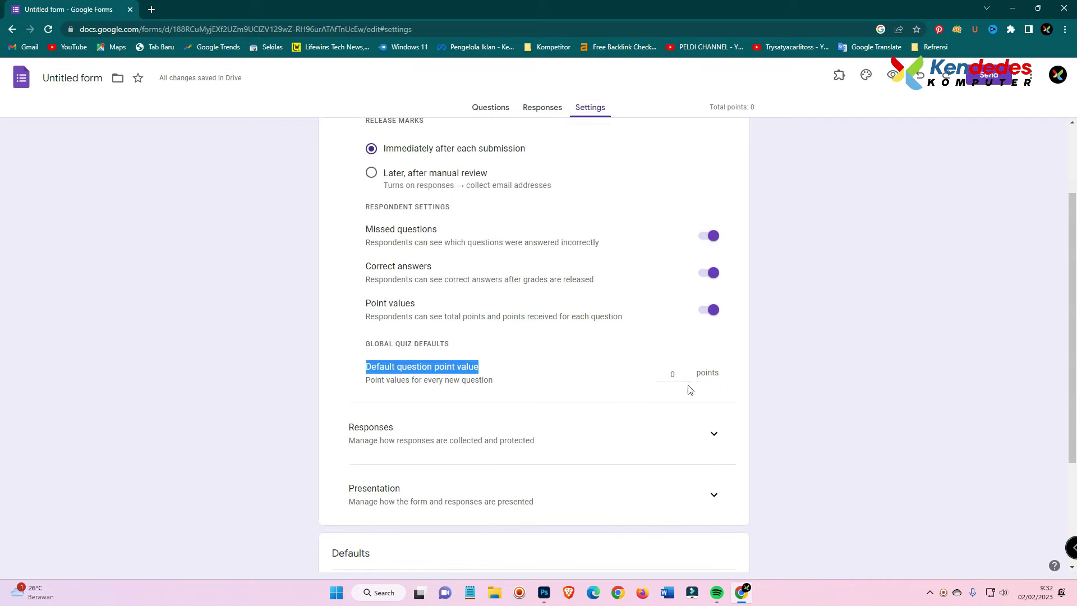
# - Set the default question point value to 10 and return to the Questions view
pyautogui.click(677, 372)
pyautogui.click(756, 377)
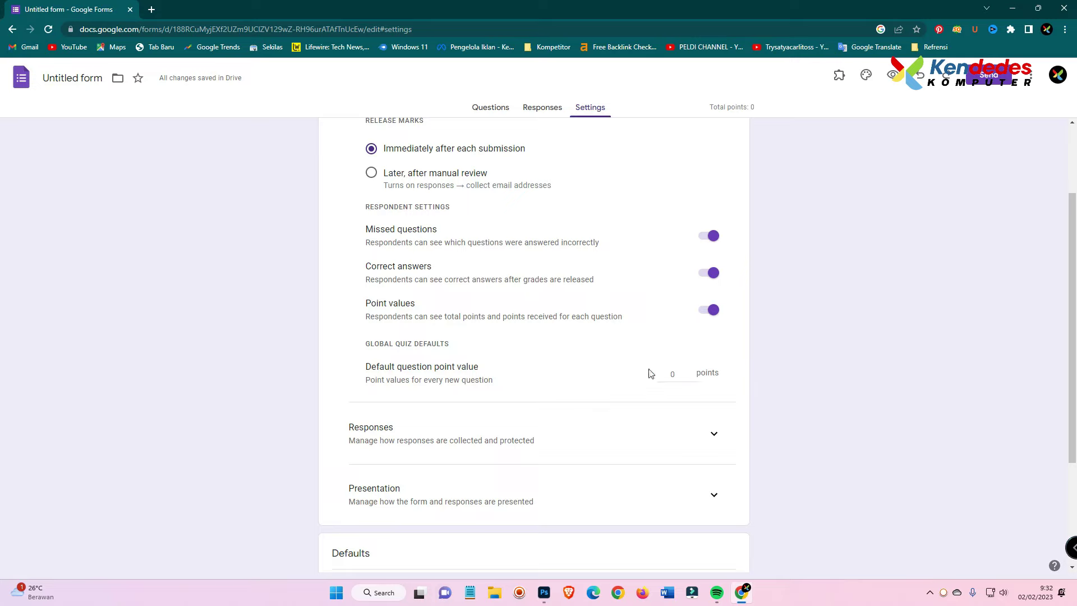
pyautogui.click(678, 373)
pyautogui.write('10')
pyautogui.click(755, 330)
pyautogui.scroll(-3, 756, 331)
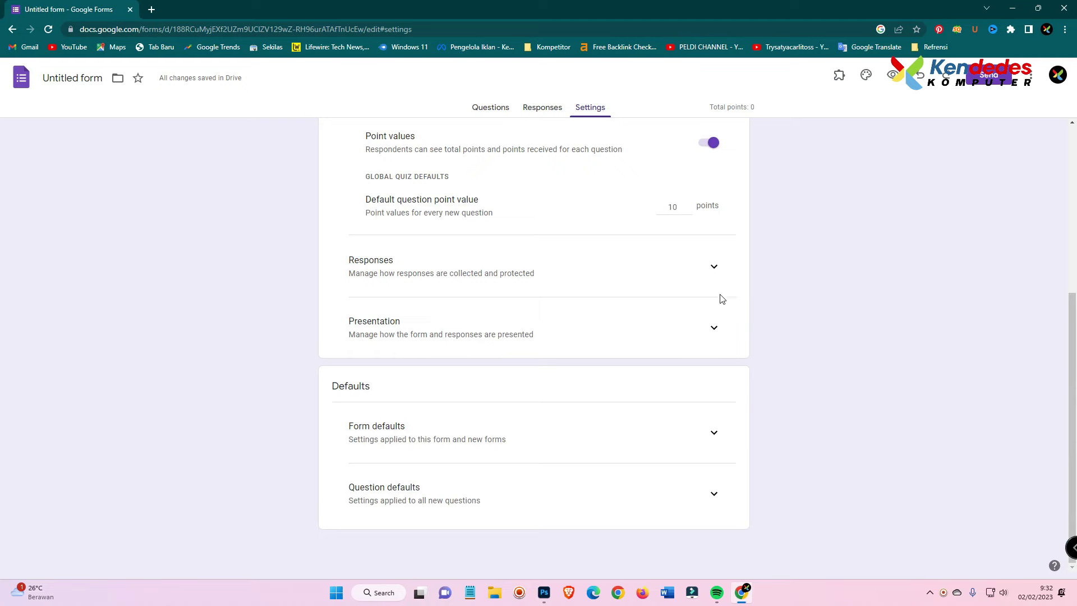
pyautogui.scroll(5, 620, 264)
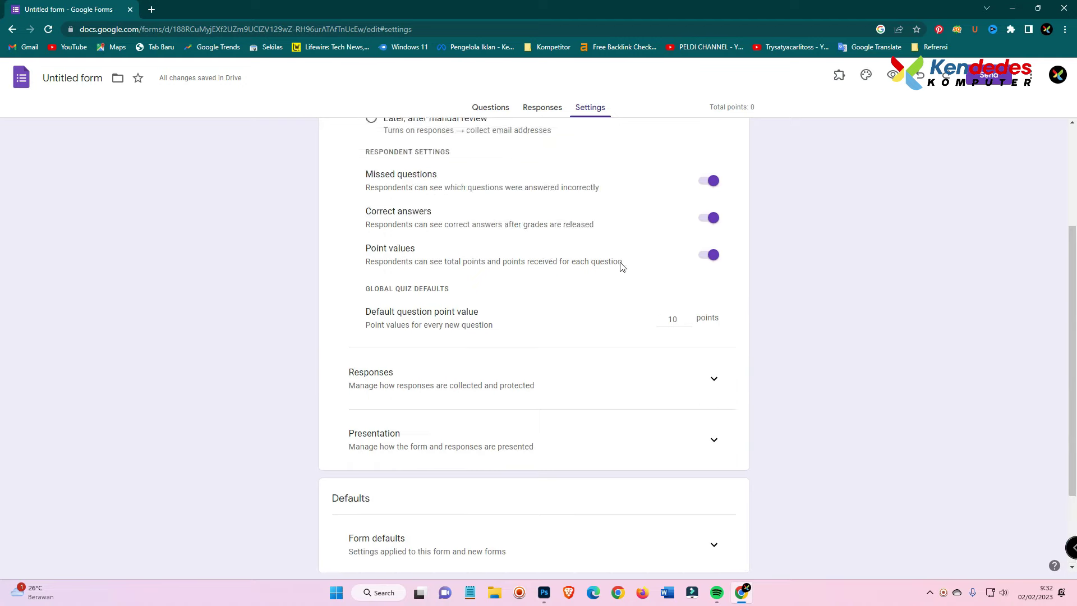
pyautogui.click(493, 112)
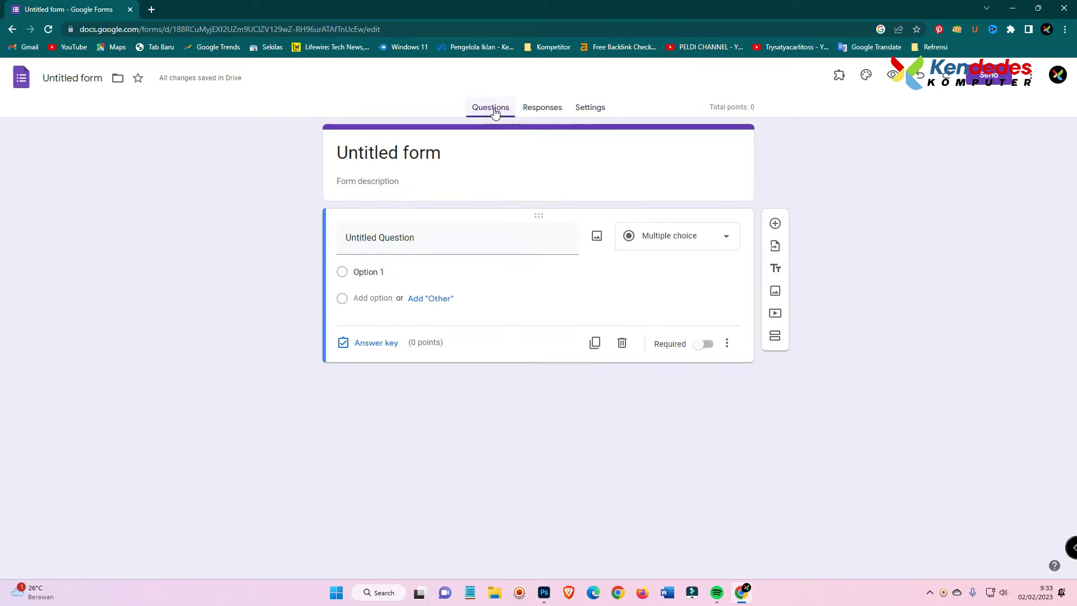
# - Retitle the form 'SOAL PILIHAN GANDA SEJARAH ISLAM' and make the title bold
pyautogui.click(440, 155)
pyautogui.moveTo(442, 155); pyautogui.dragTo(241, 152)
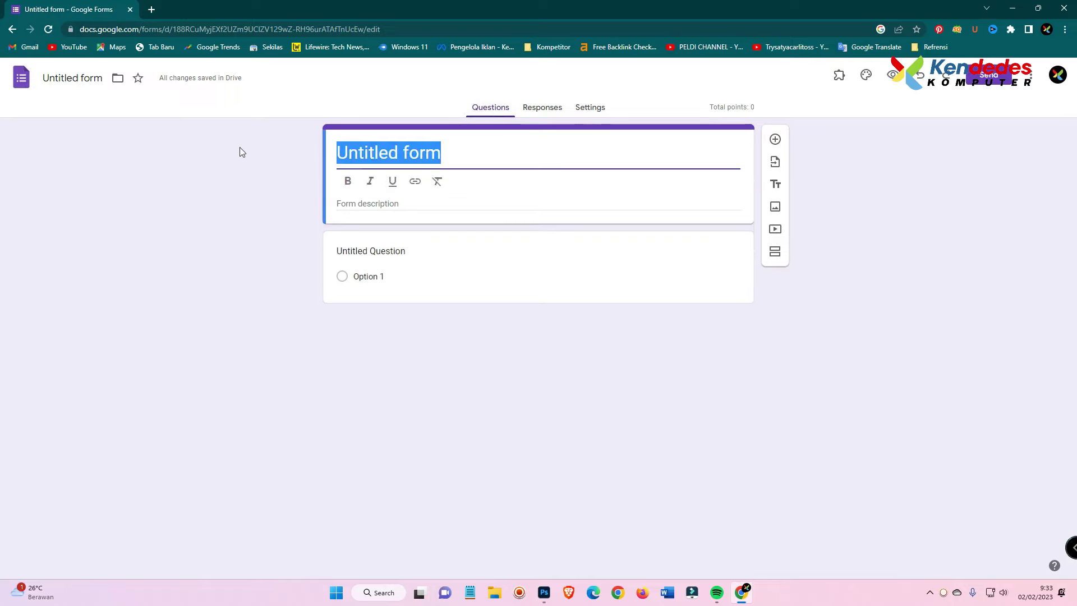
pyautogui.write('S')
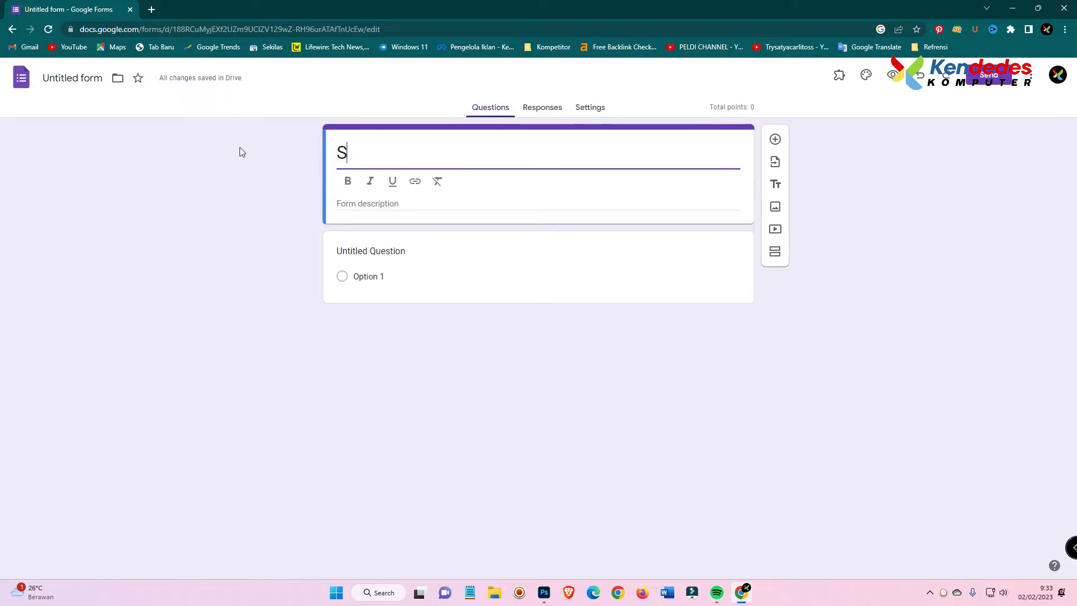
pyautogui.write('OAL PILIHAN FGA')
pyautogui.press('BackSpace')
pyautogui.press('BackSpace')
pyautogui.press('BackSpace')
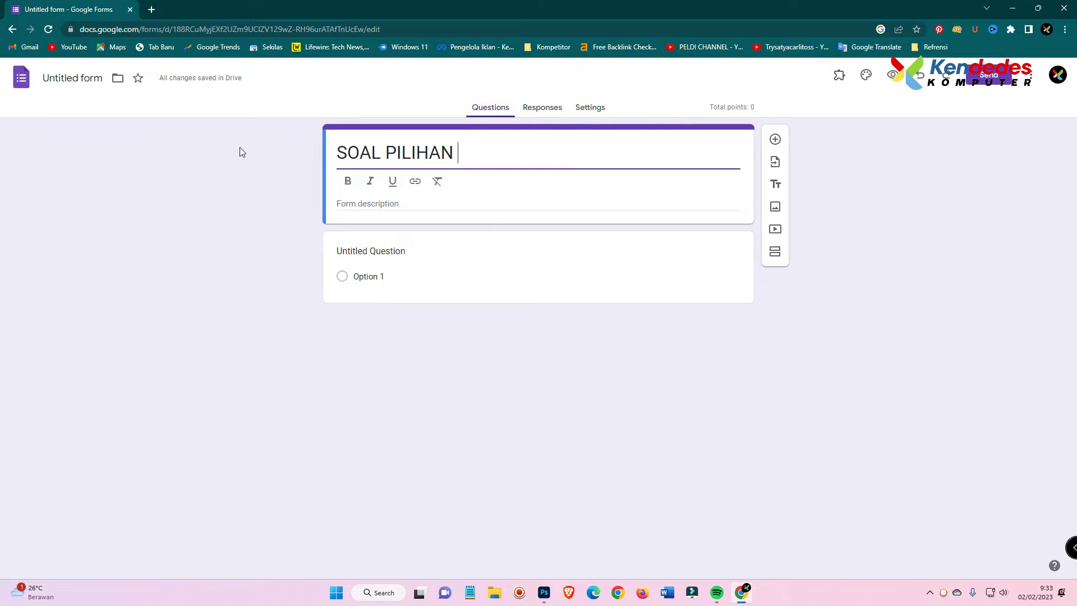
pyautogui.write('GANDA SE')
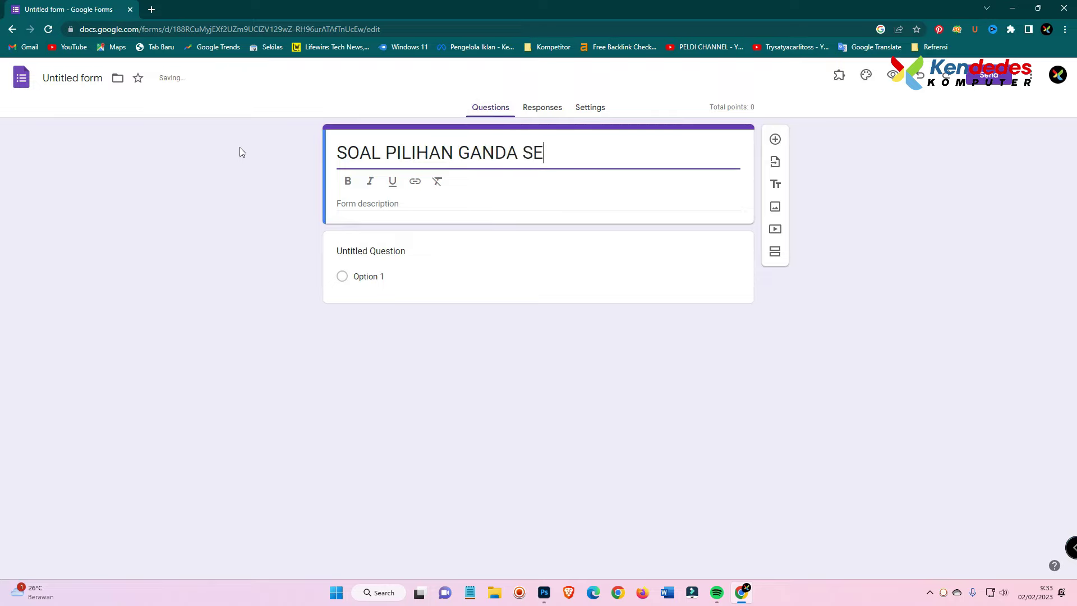
pyautogui.write('JARAH ISLAM')
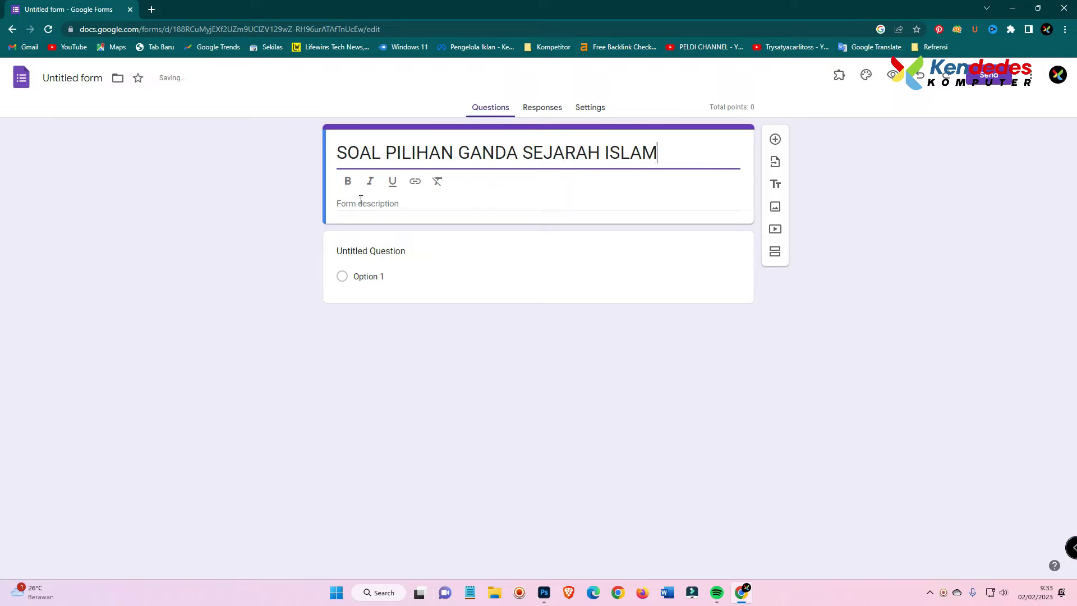
pyautogui.hotkey('ctrl', 'a')
pyautogui.click(348, 180)
# - Add the form description 'Silahkan Pilih Jawaban Yang Paling Benar !'
pyautogui.click(364, 204)
pyautogui.write('Silahkan P')
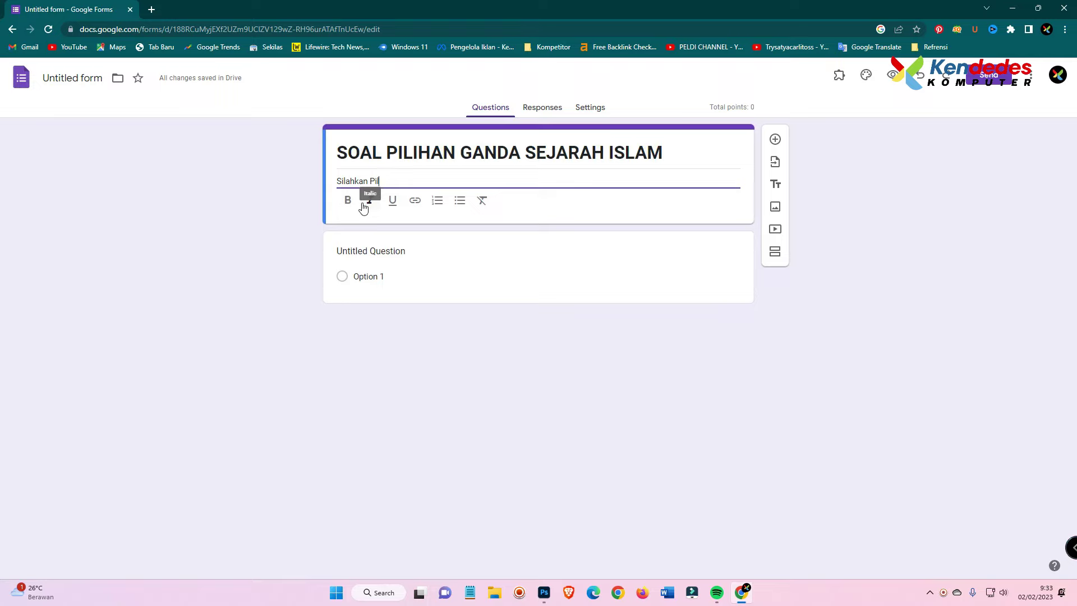
pyautogui.write('ilih Jawaban Yang Paling Benar !')
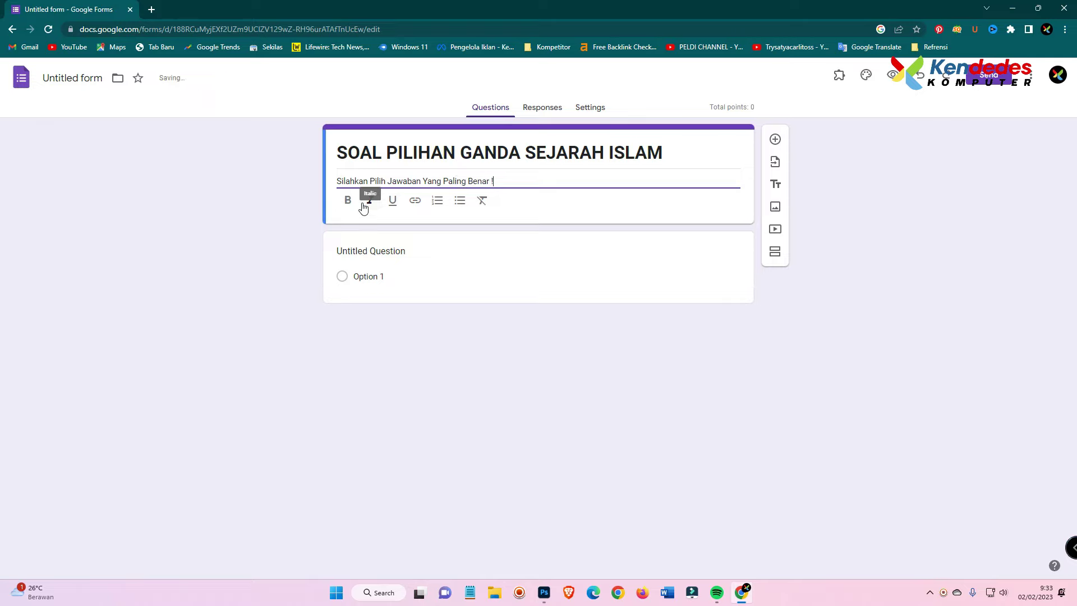
pyautogui.click(244, 298)
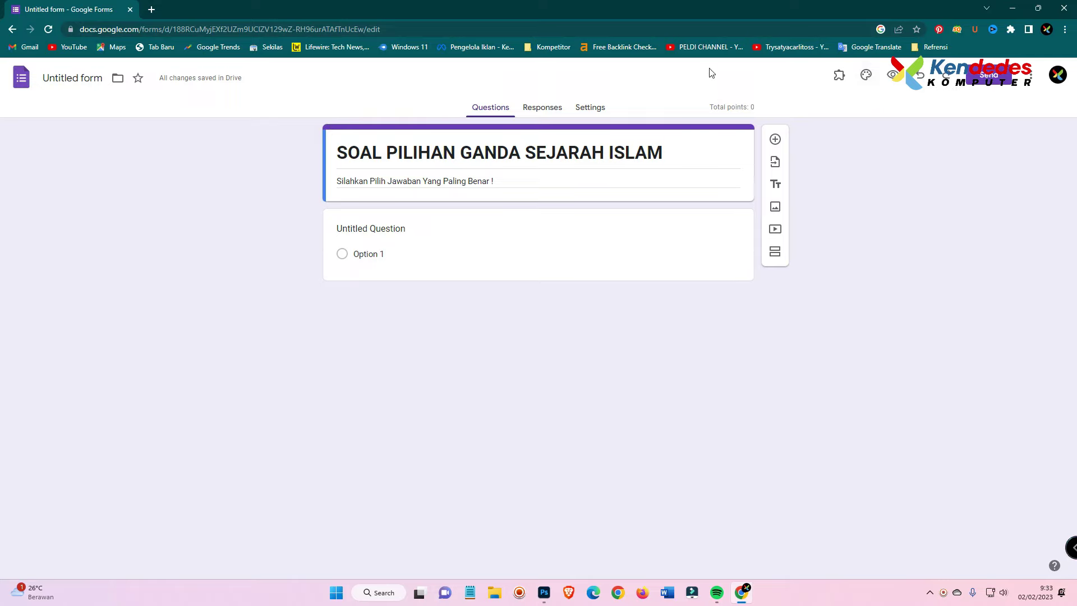
pyautogui.click(863, 78)
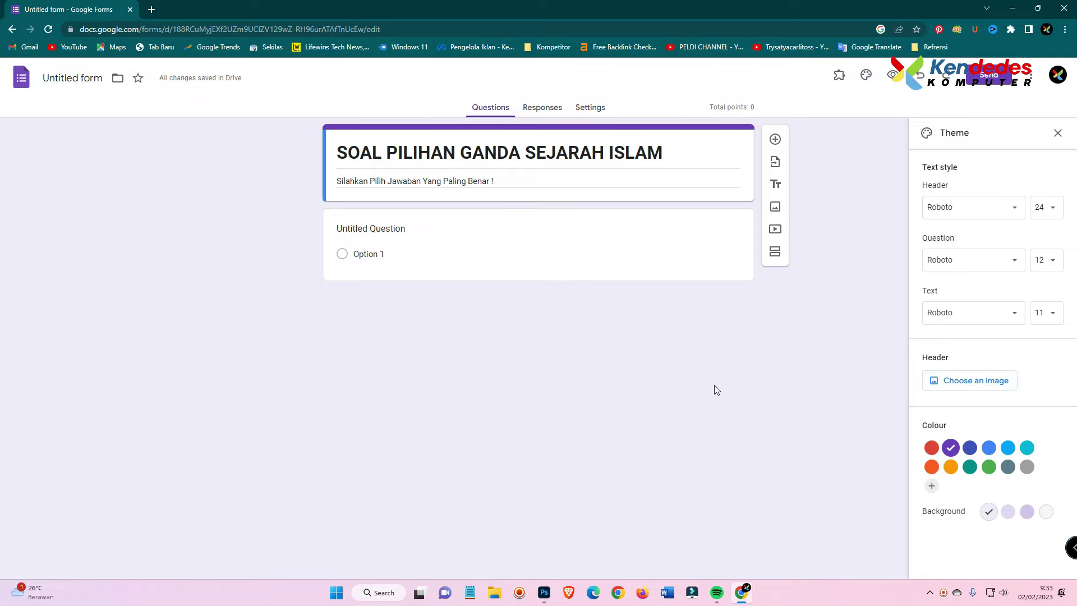
# - Select the first untitled question card for editing
pyautogui.click(360, 230)
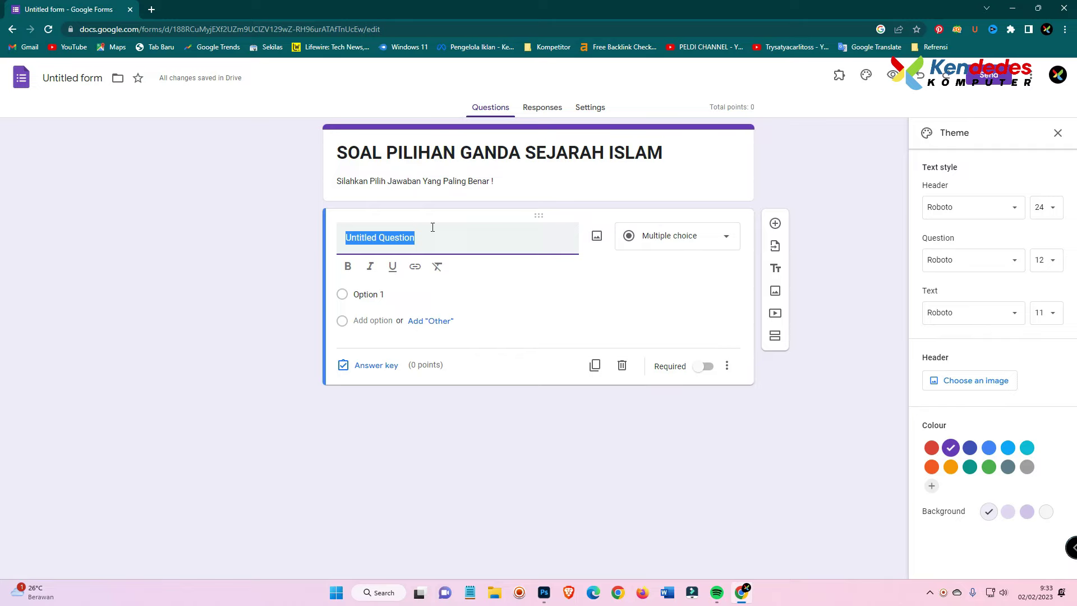
# - Title the first question 'Nama Siswa', make it Short answer, and mark it required
pyautogui.write('Nama Siswa')
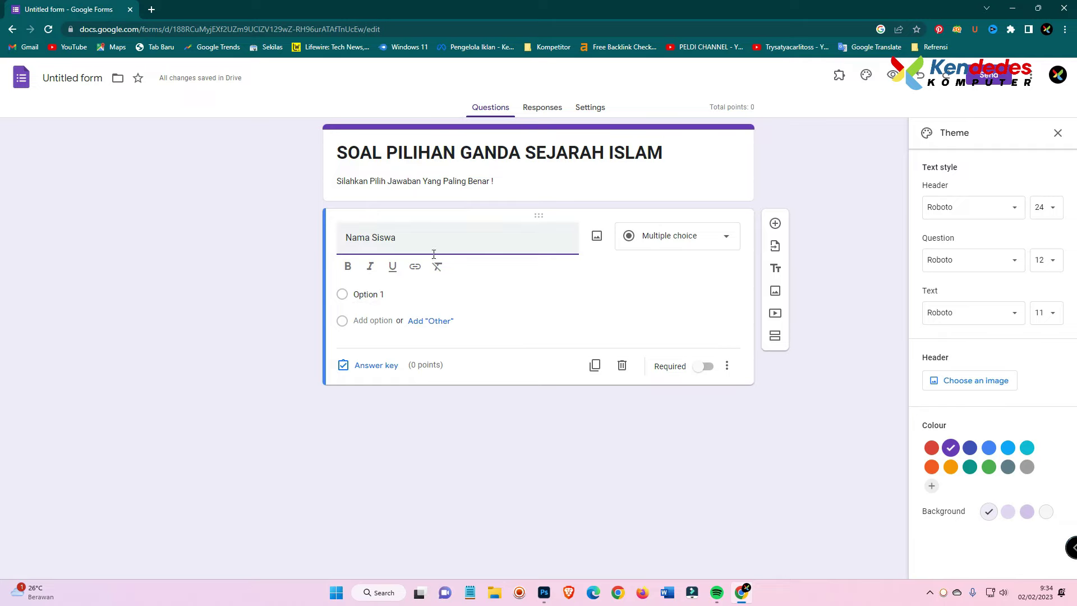
pyautogui.click(656, 241)
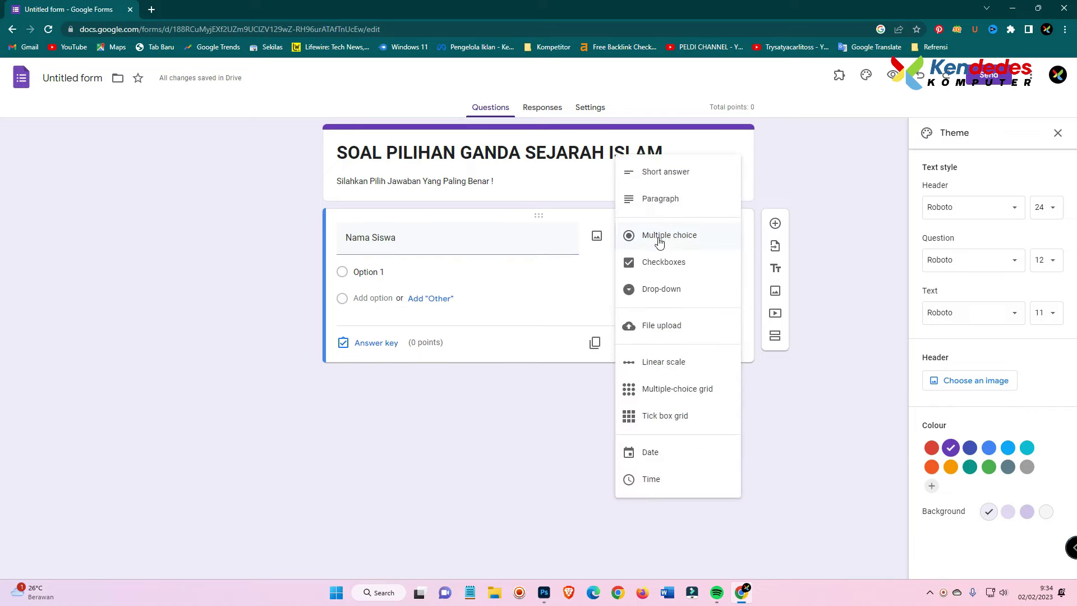
pyautogui.click(674, 178)
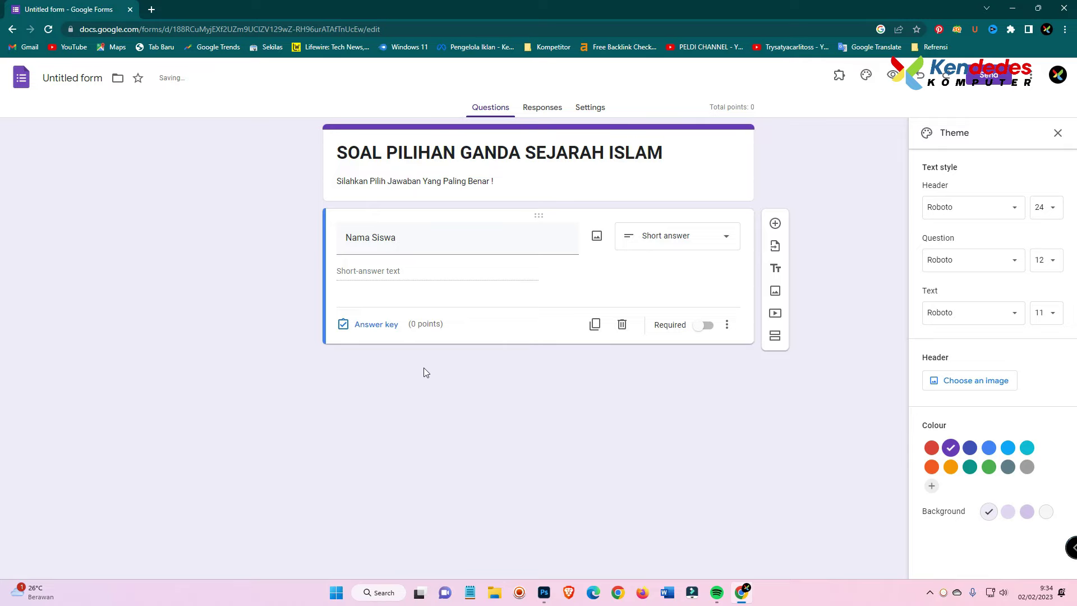
pyautogui.click(711, 328)
# - Give the Nama Siswa question 10 points in its answer key
pyautogui.click(379, 328)
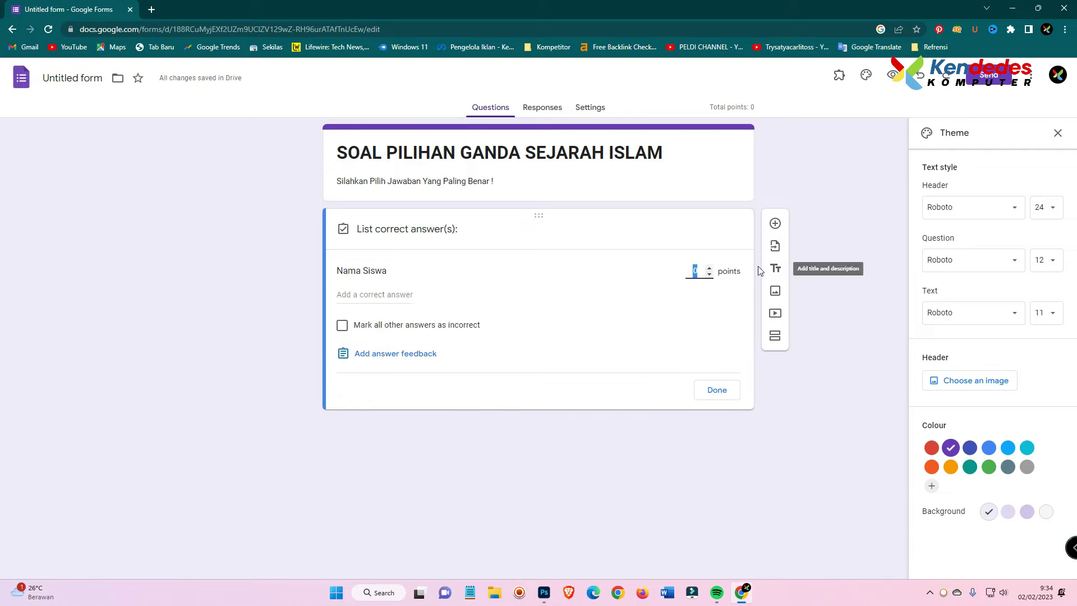
pyautogui.write('10')
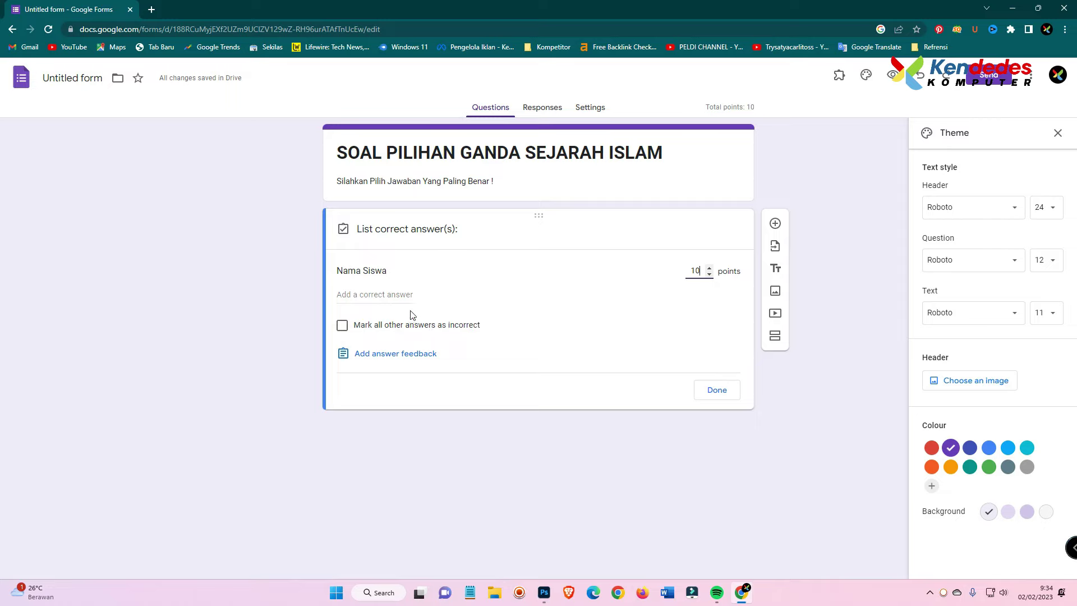
pyautogui.click(718, 390)
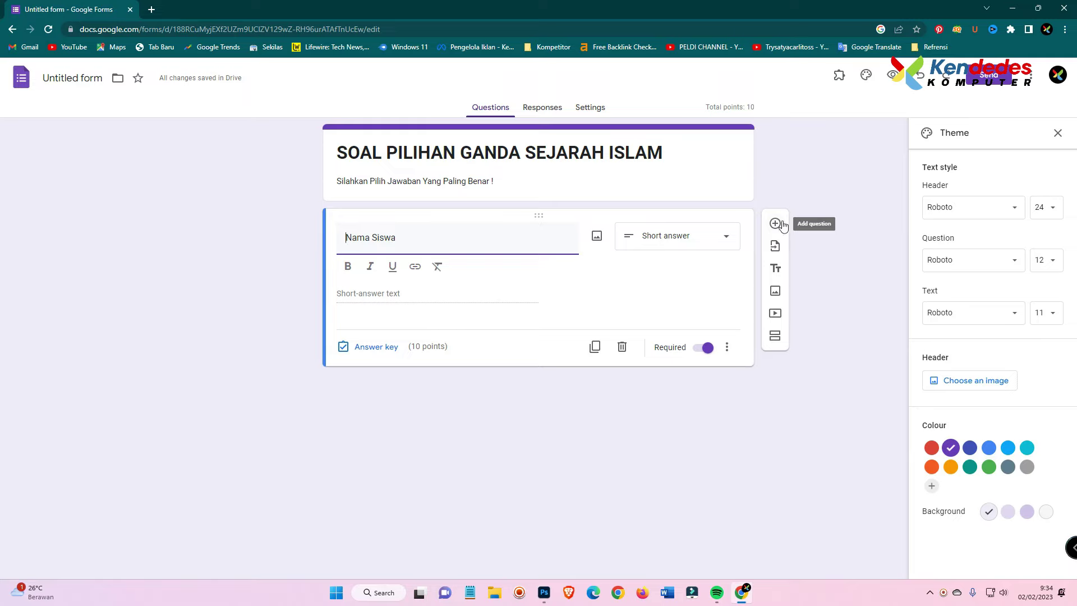
# - Add a second question asking Nabi Muhammad's age when he became Rasul
pyautogui.click(1057, 132)
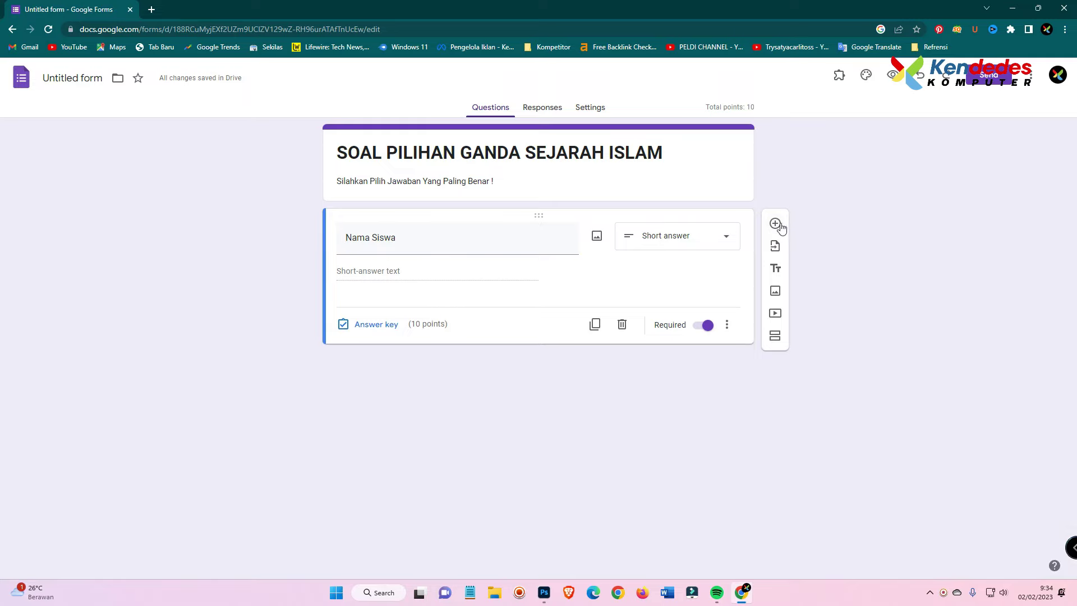
pyautogui.click(782, 224)
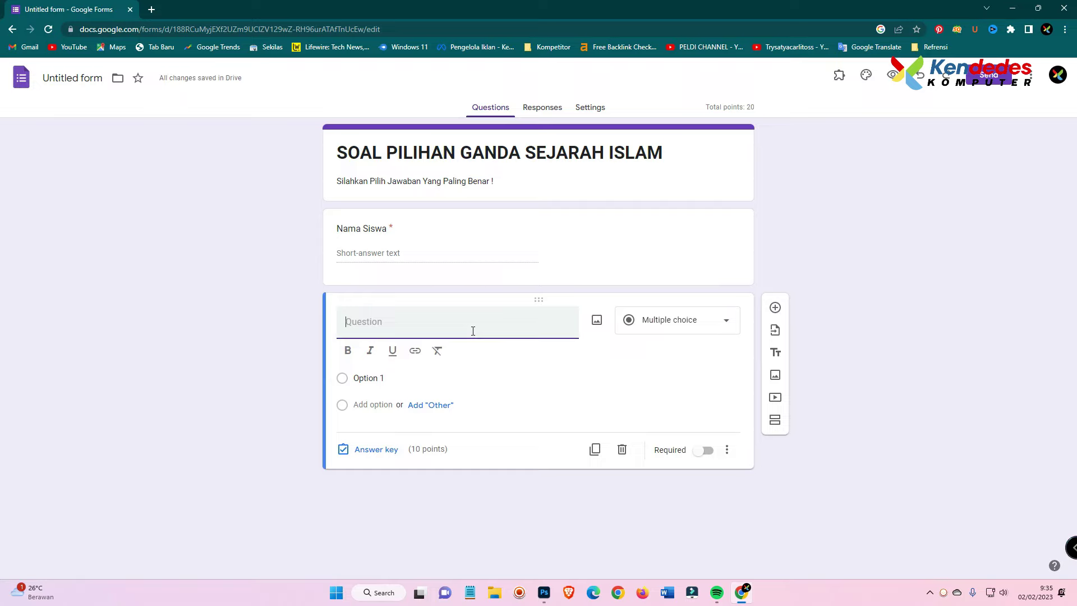
pyautogui.write('Umur rapa')
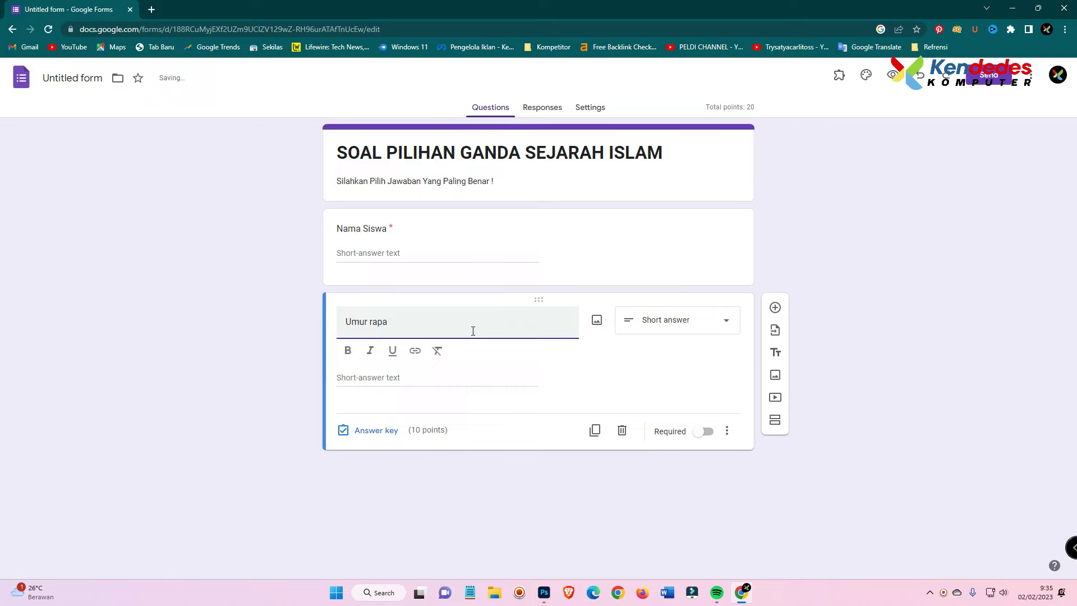
pyautogui.write(' Nabi Muhammad Siutus sebagai Rasul ?')
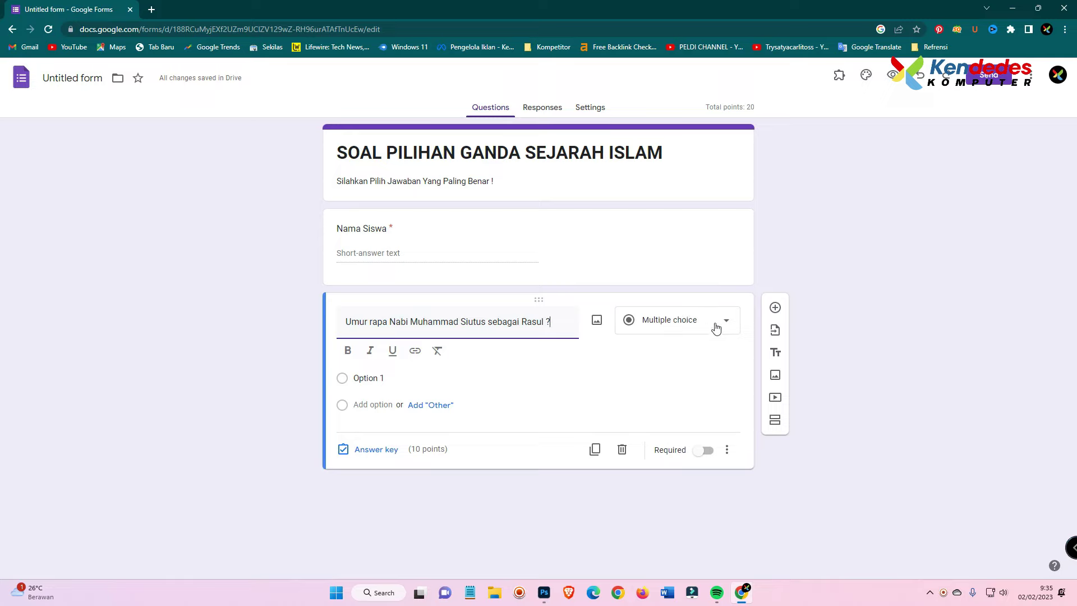
# - Enter the multiple-choice options 30, 40, 25 and 20
pyautogui.click(355, 380)
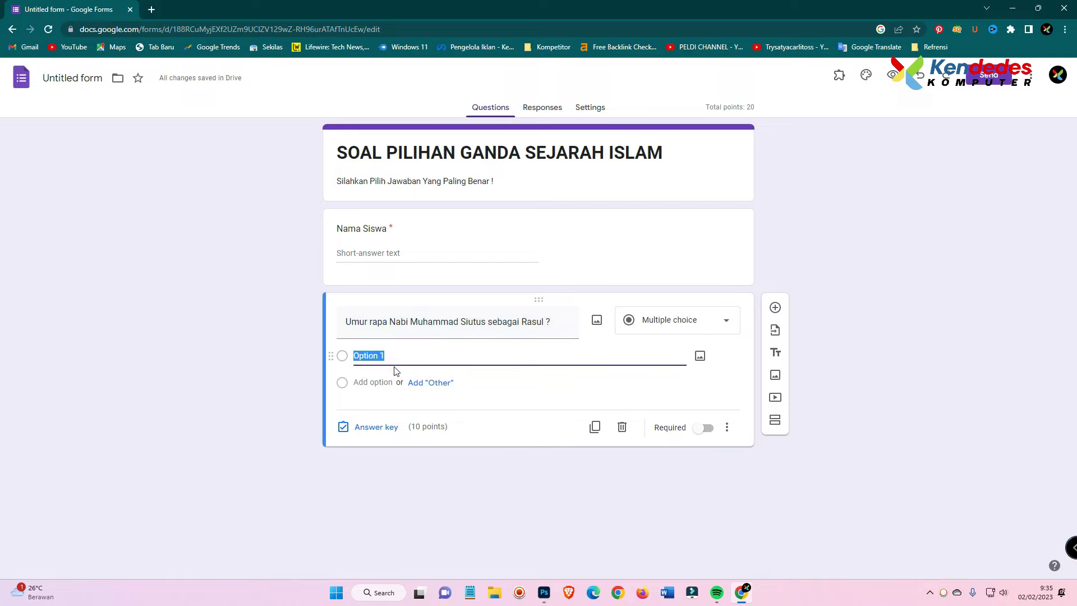
pyautogui.write('39')
pyautogui.press('Return')
pyautogui.write('40')
pyautogui.press('Return')
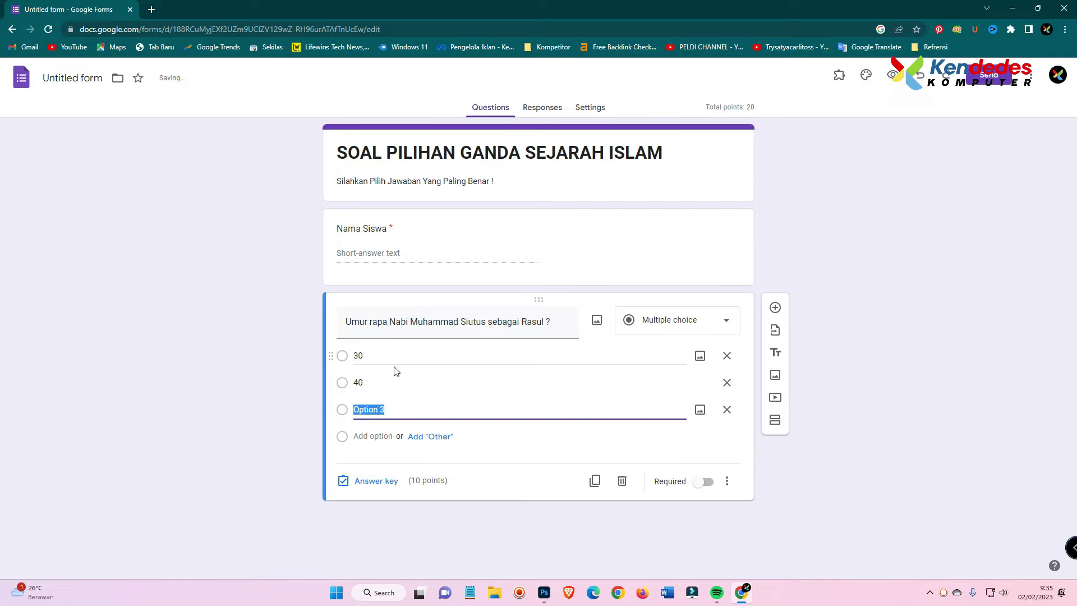
pyautogui.write('25')
pyautogui.press('Return')
pyautogui.write('20')
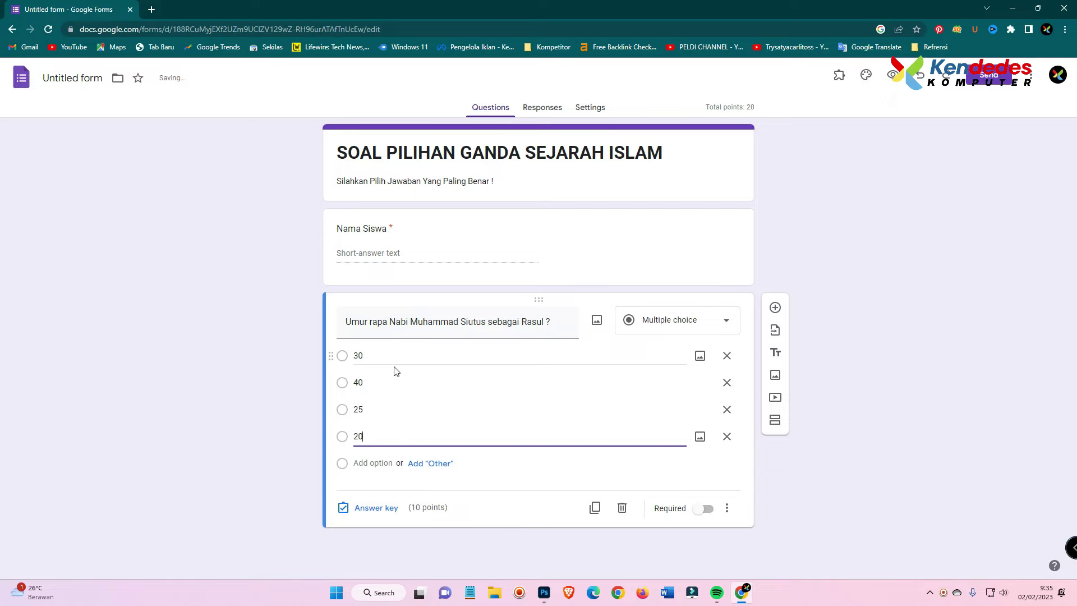
# - Mark 40 as the correct answer and make the prophethood-age question required
pyautogui.click(375, 507)
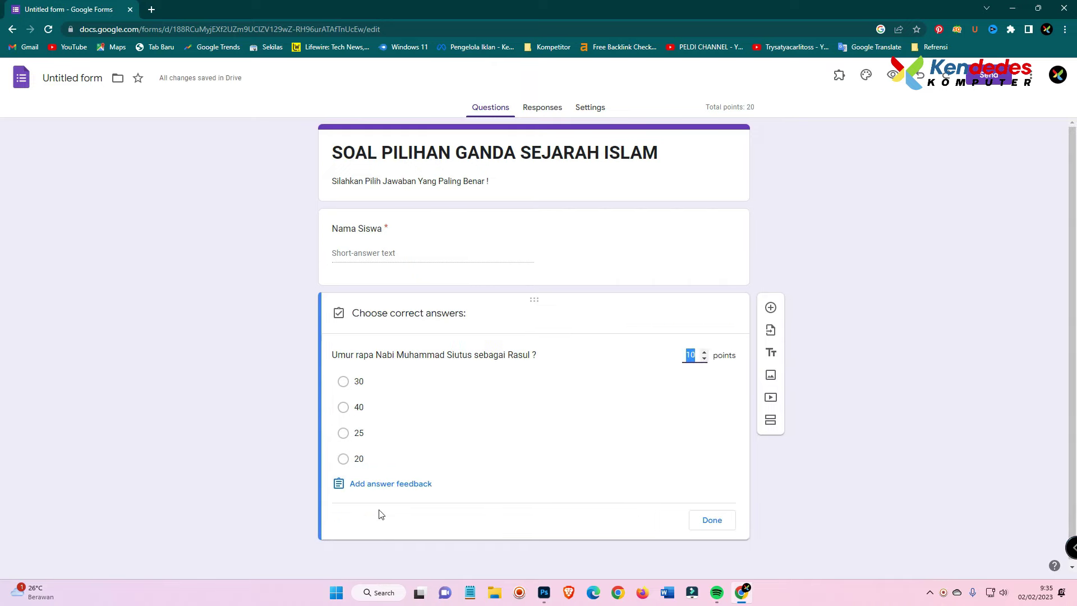
pyautogui.click(345, 412)
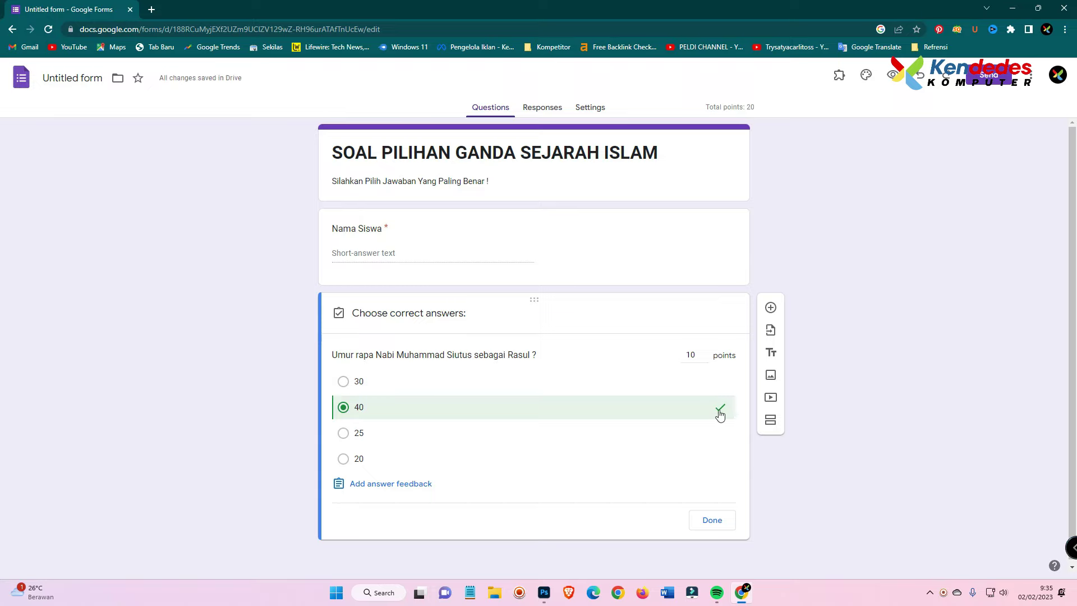
pyautogui.click(708, 524)
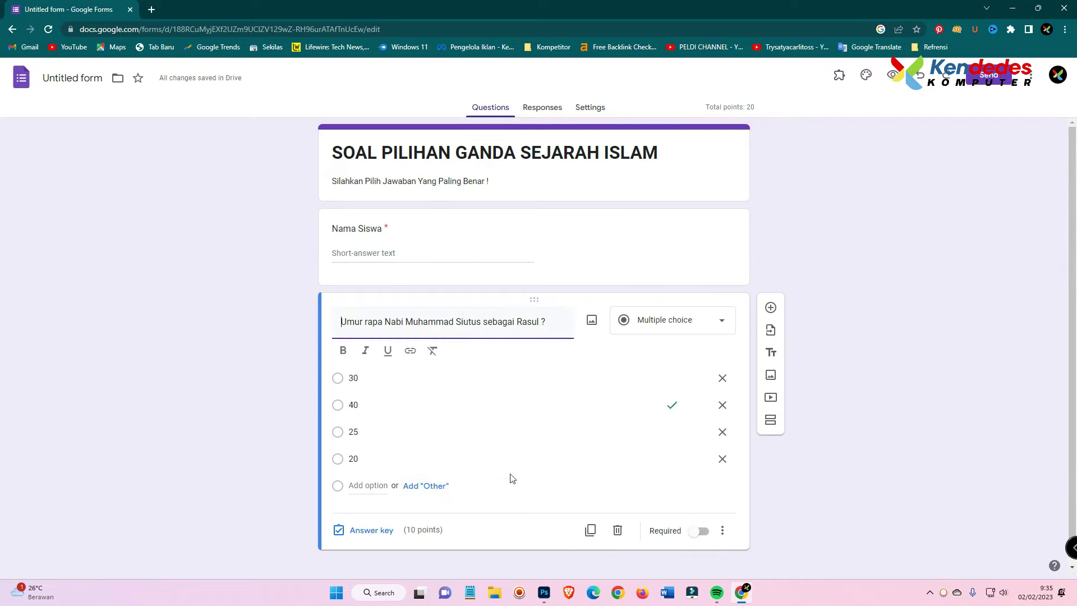
pyautogui.click(664, 259)
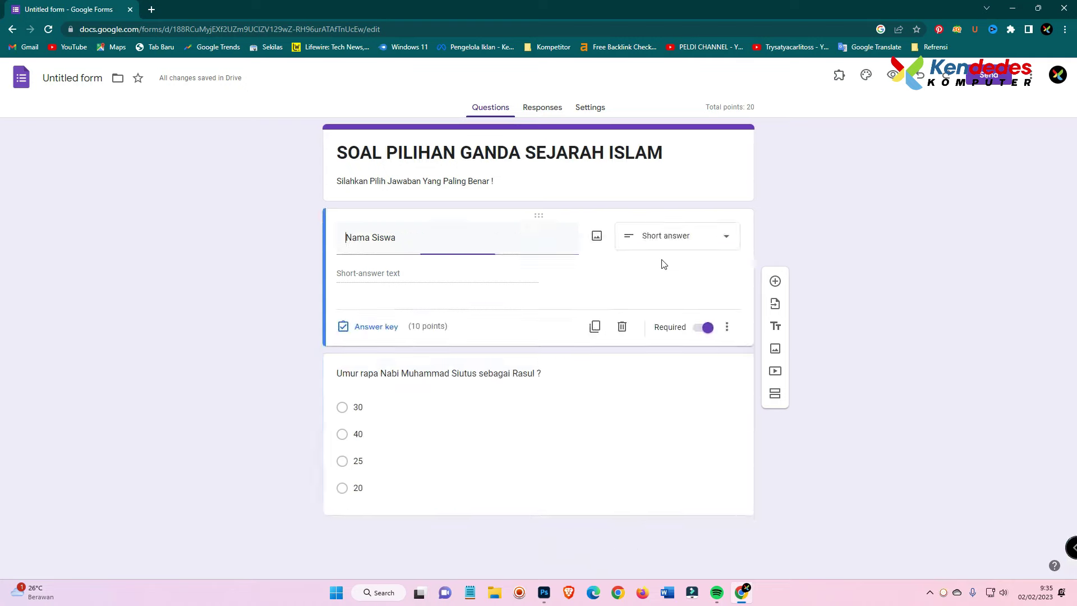
pyautogui.click(654, 416)
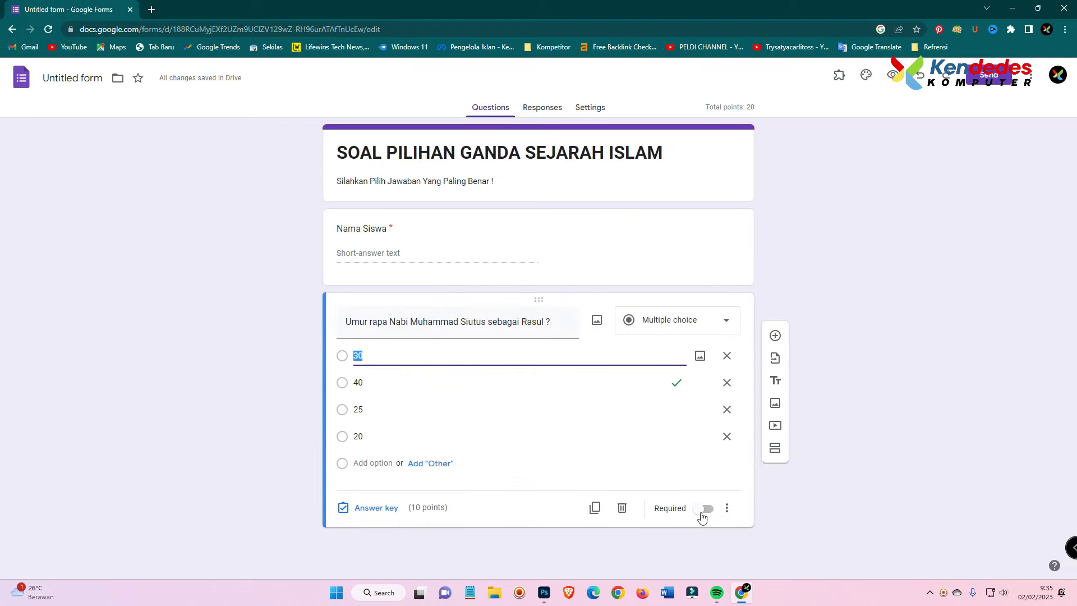
pyautogui.click(705, 509)
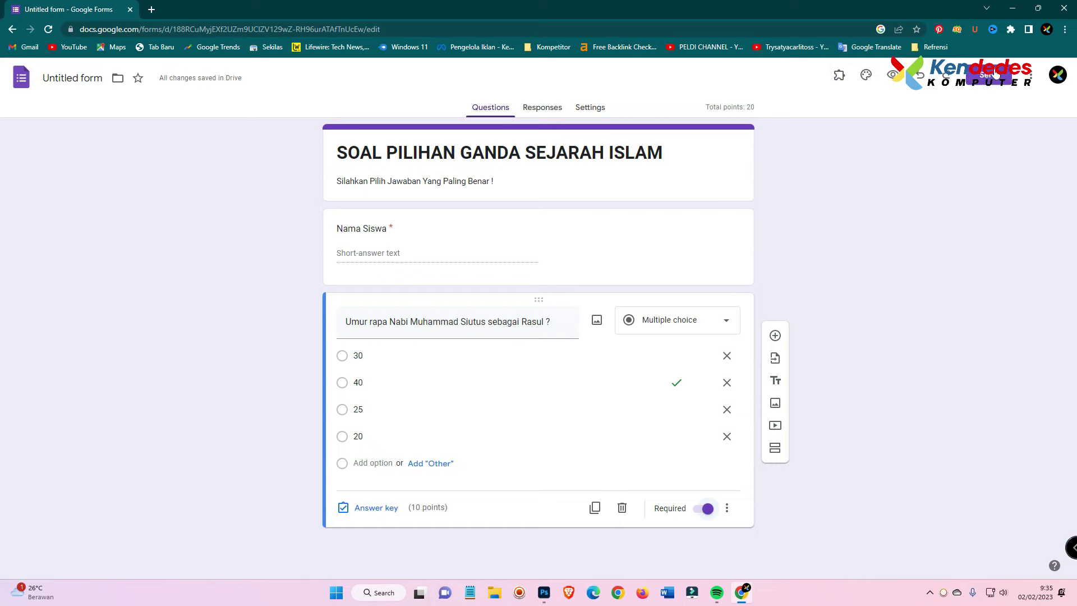
# - In preview, enter a student name, choose 40, and submit a test response
pyautogui.click(893, 77)
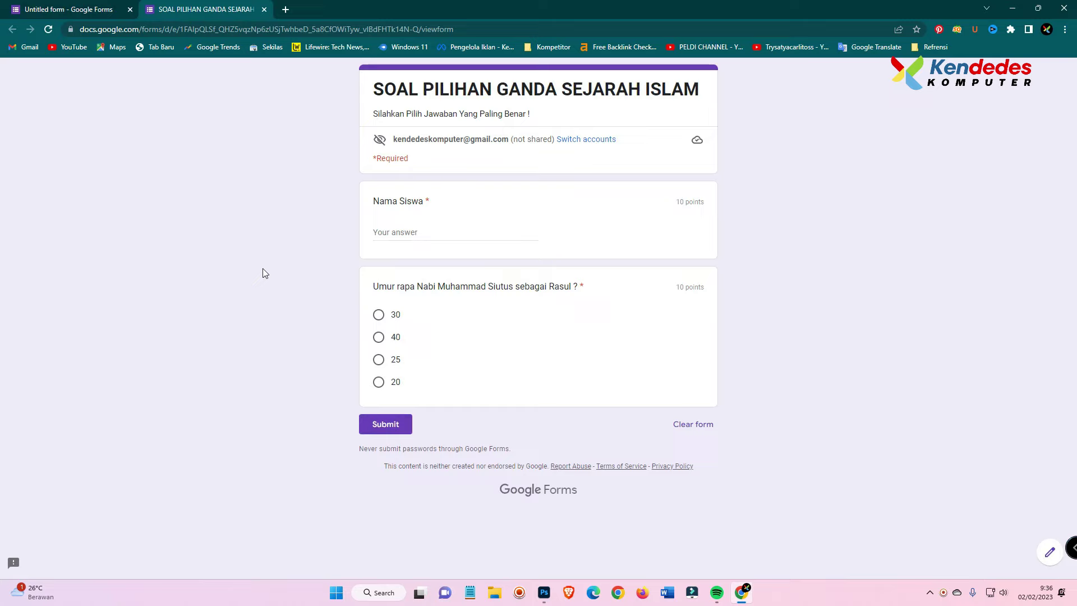
pyautogui.click(418, 235)
pyautogui.write('Abdul Ghafur')
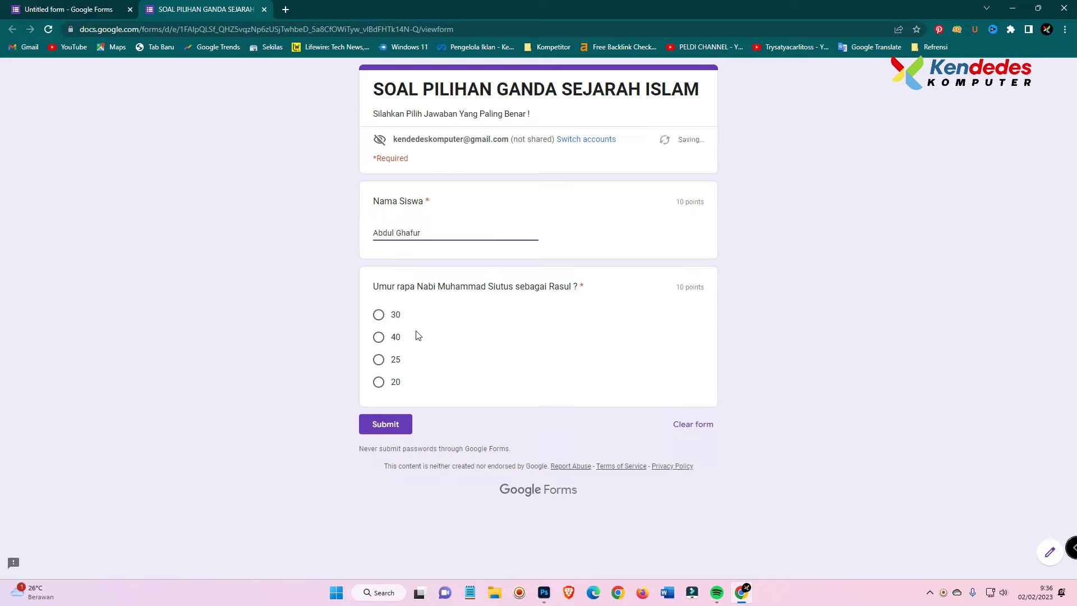
pyautogui.click(378, 338)
pyautogui.click(390, 430)
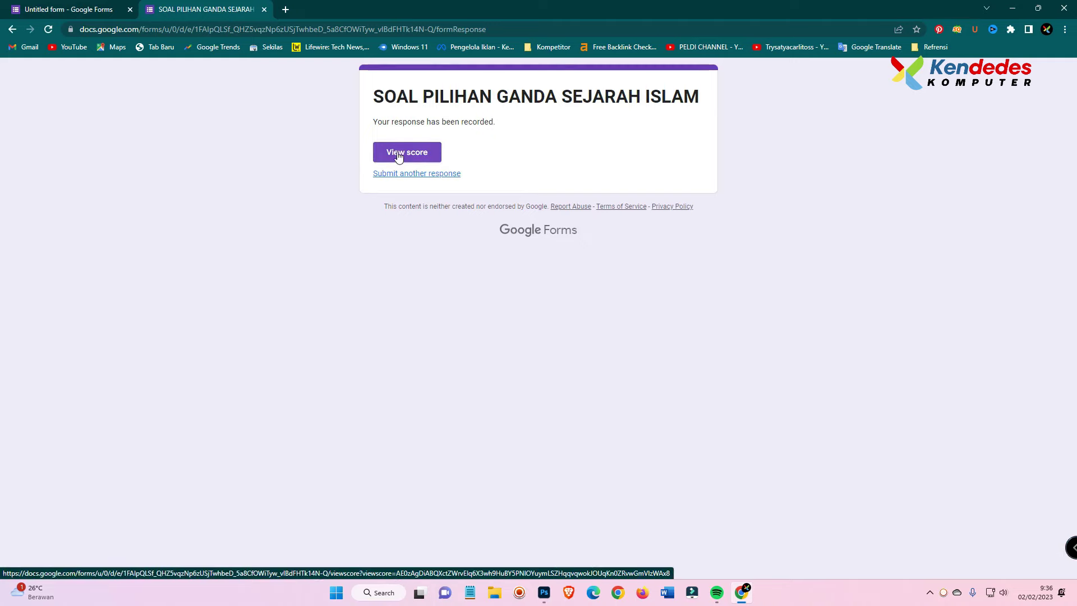
pyautogui.click(401, 155)
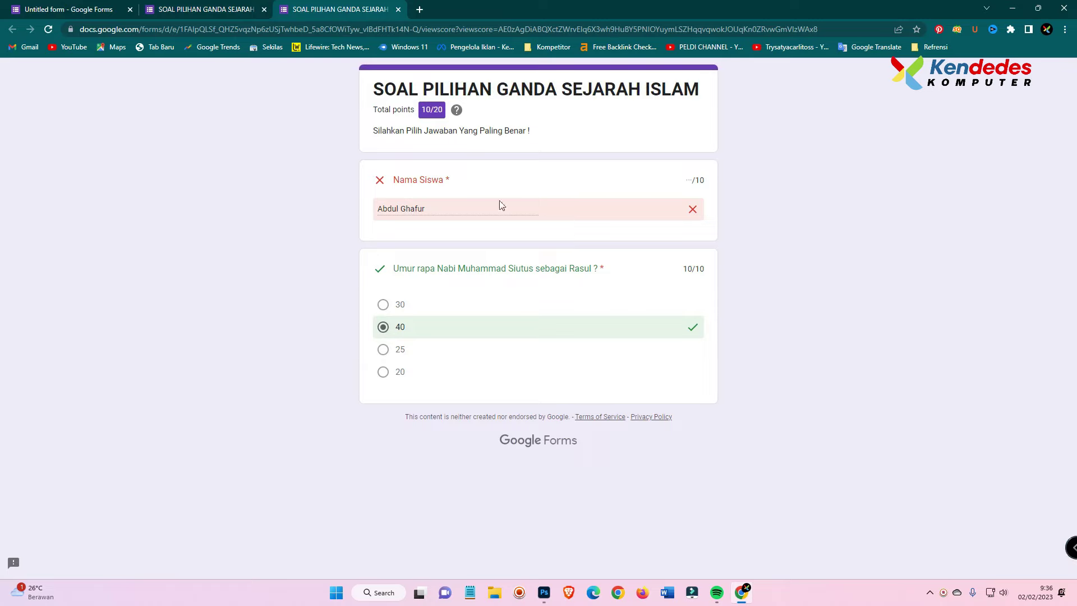
pyautogui.moveTo(691, 179); pyautogui.dragTo(709, 180)
pyautogui.moveTo(685, 266); pyautogui.dragTo(719, 273)
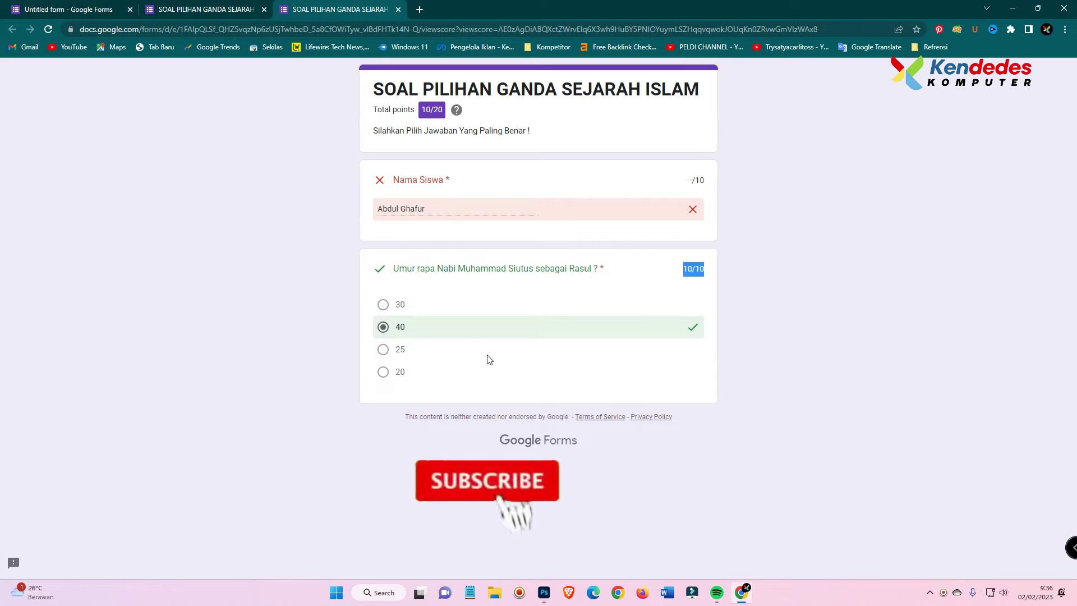
pyautogui.click(398, 9)
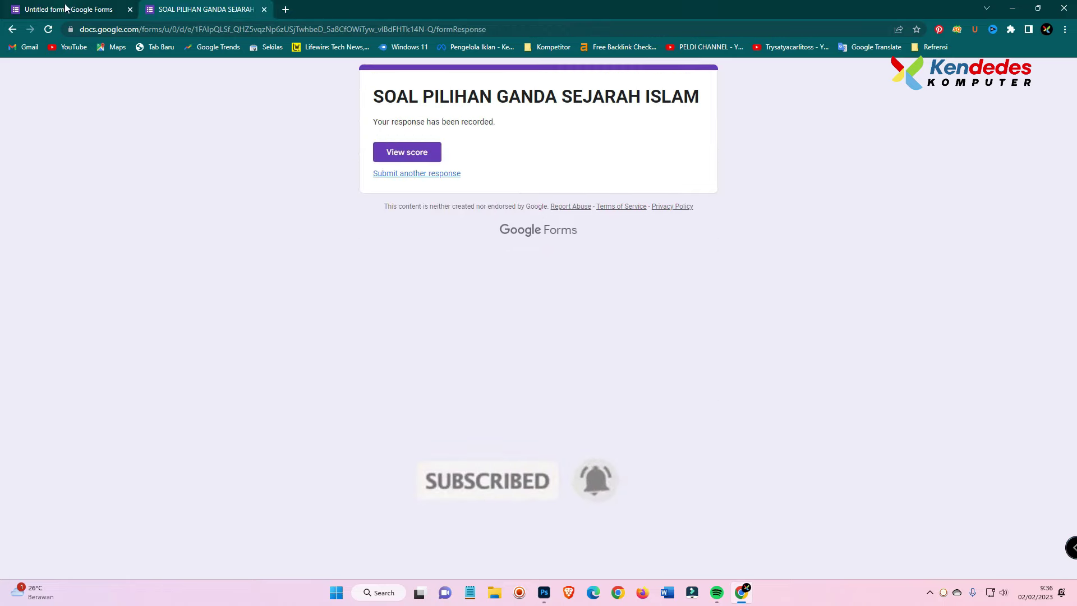